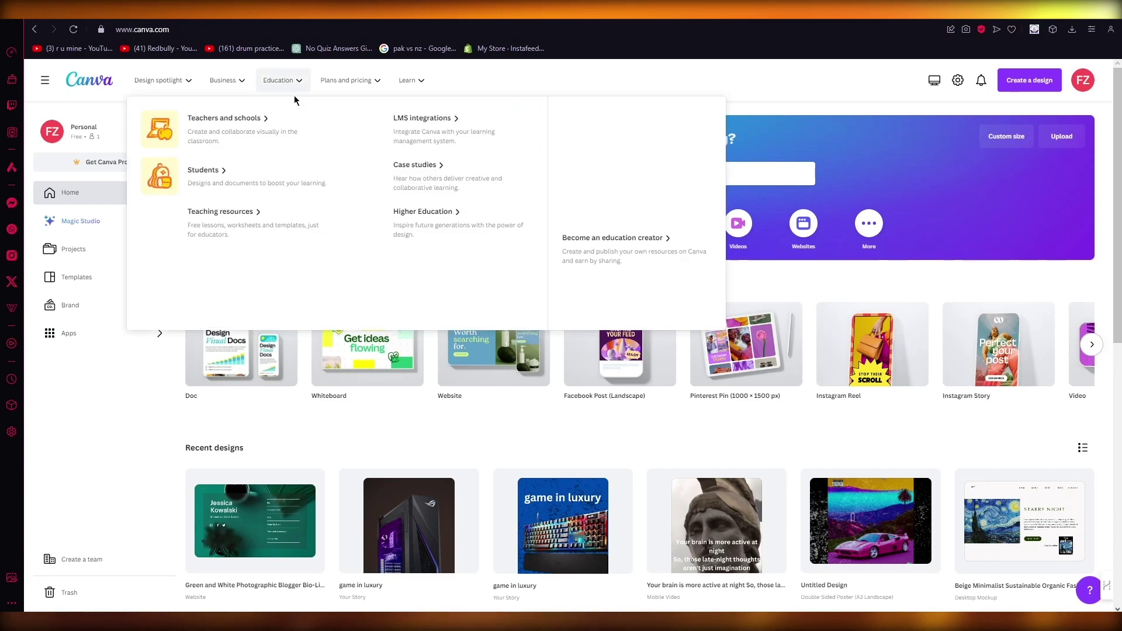
Open the Create a design menu from the top-right header.
click(1030, 79)
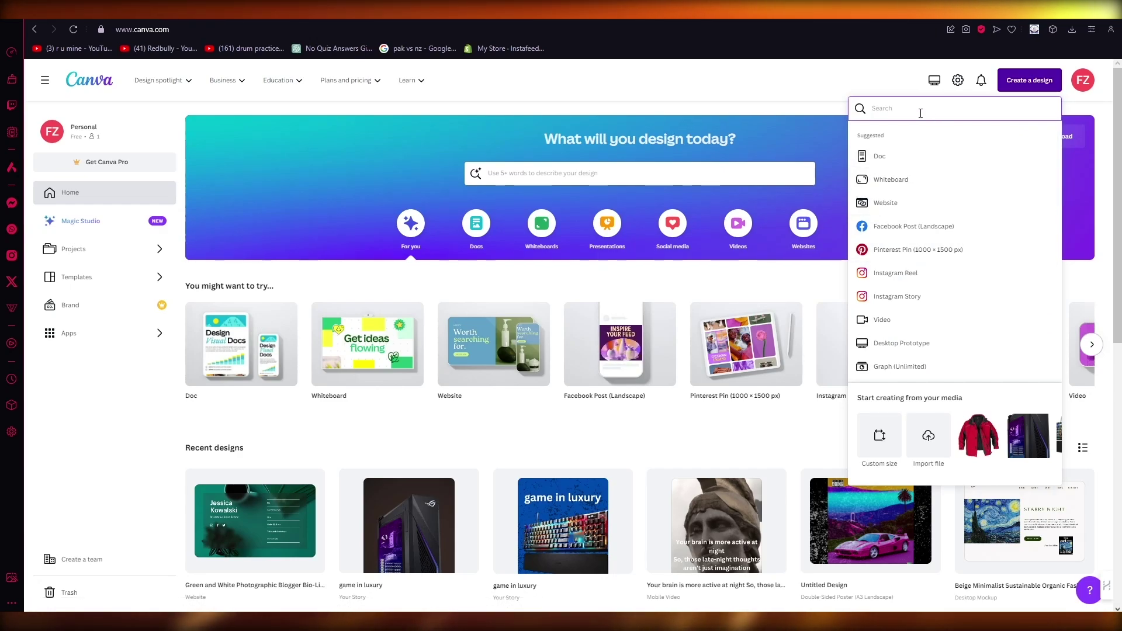
text(instagr)
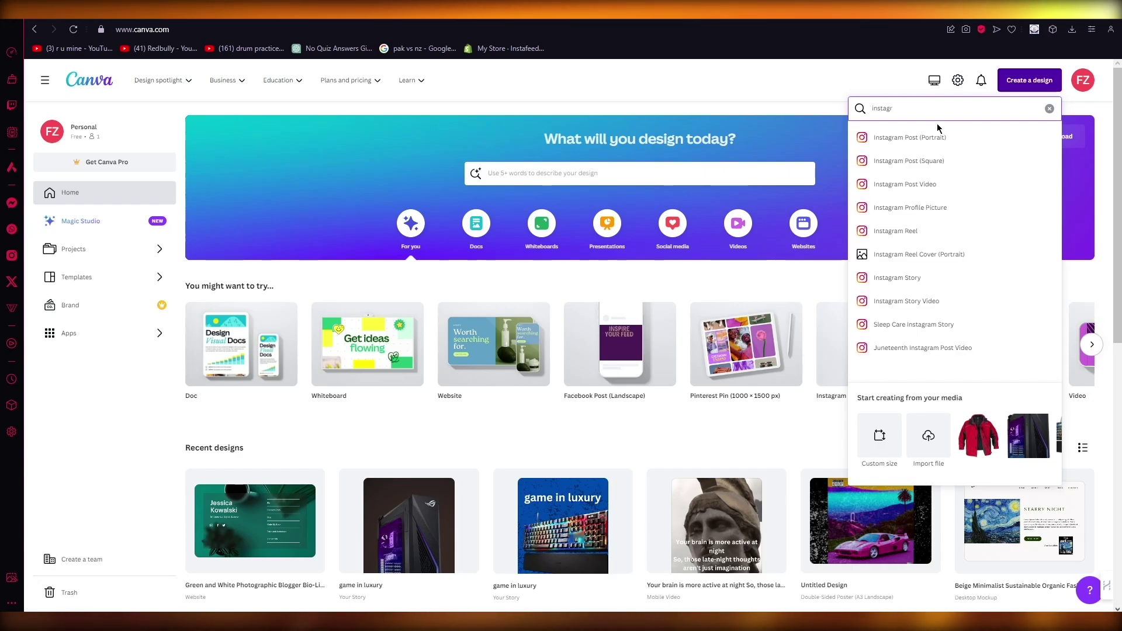
Switch to the homepage 'What will you design today?' template search box.
click(675, 172)
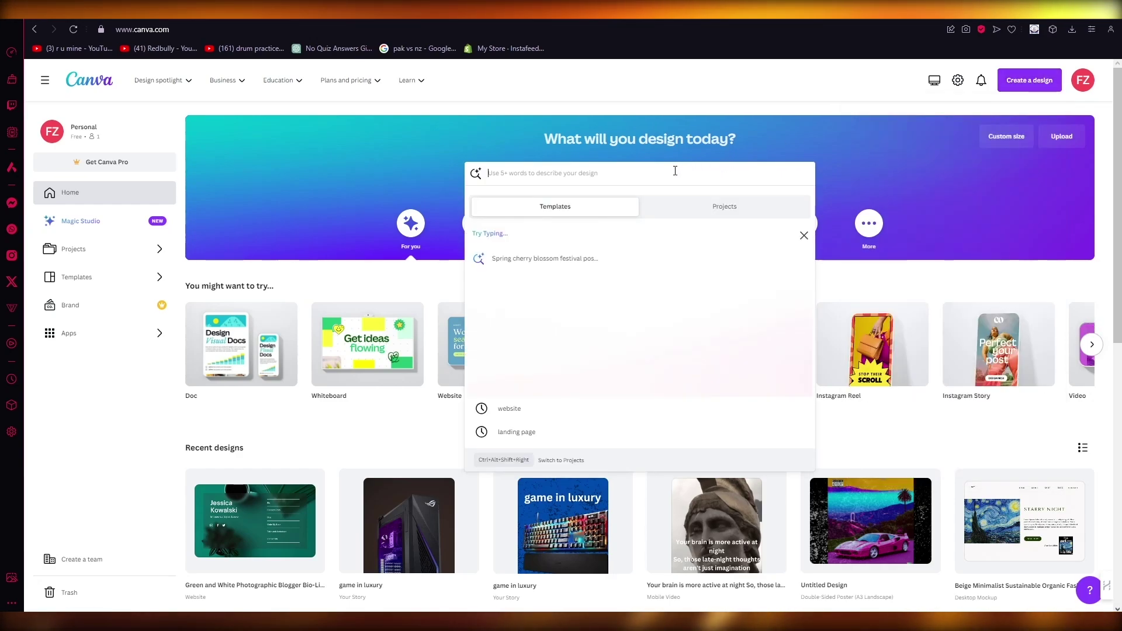
text(webs)
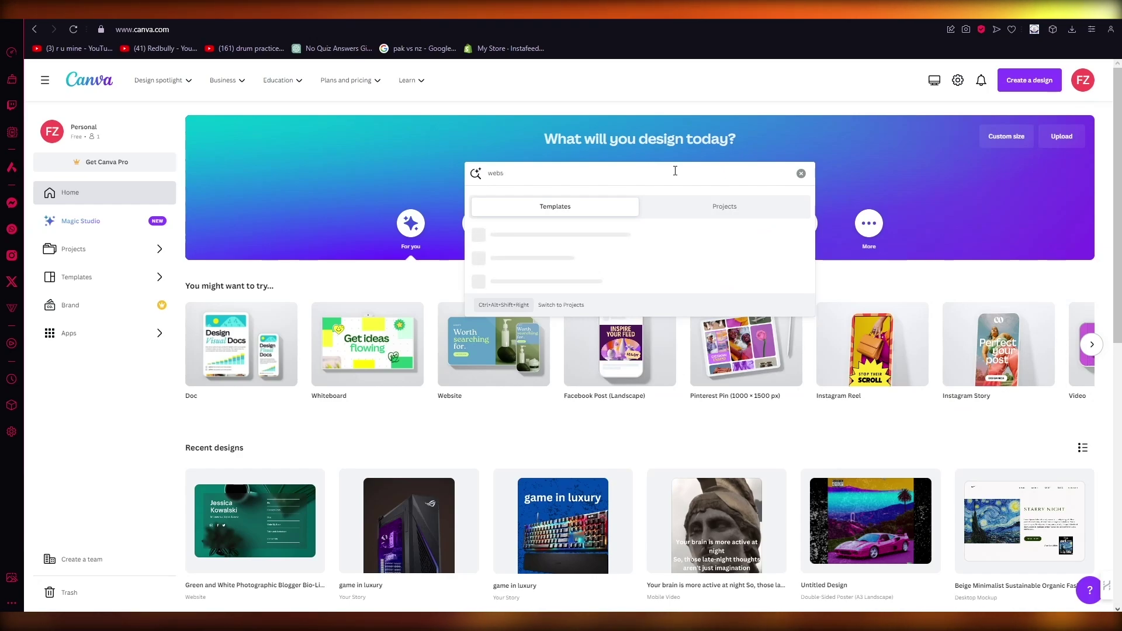
text(poster)
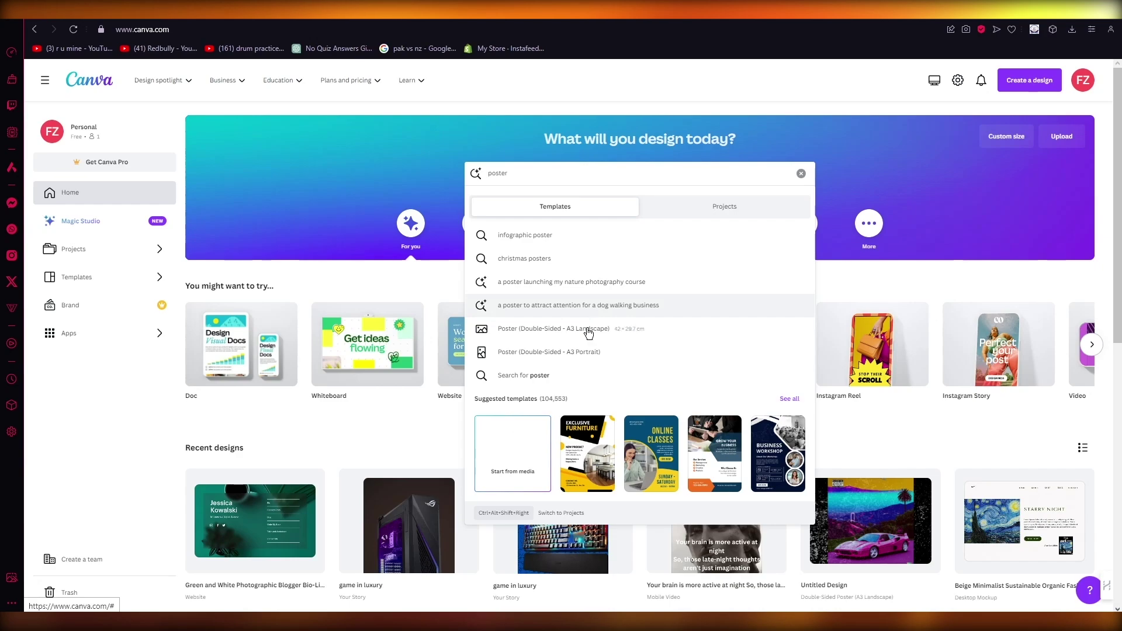
Replace 'poster' with 'punk rock poster' and run the template search.
drag(526, 173, 462, 179)
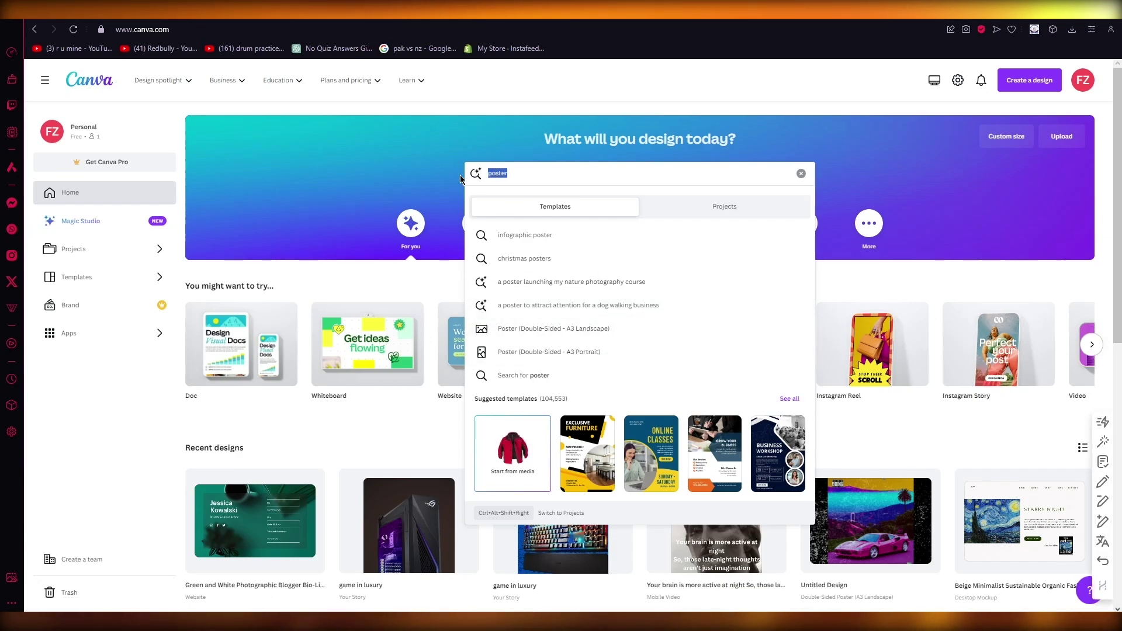
text(r)
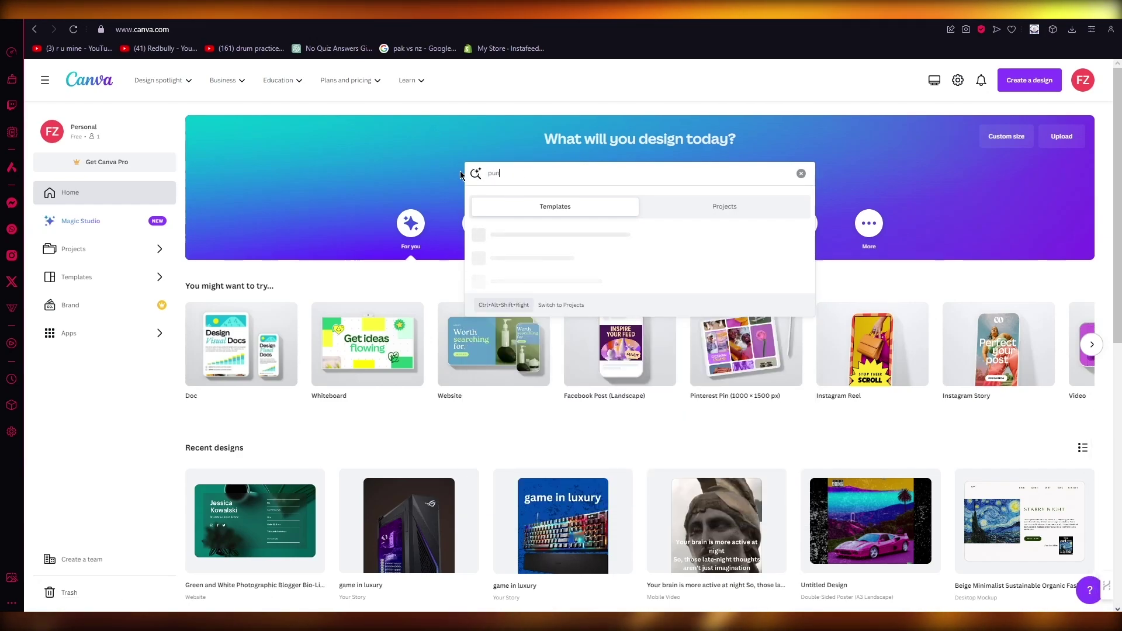
text(nk rock poster)
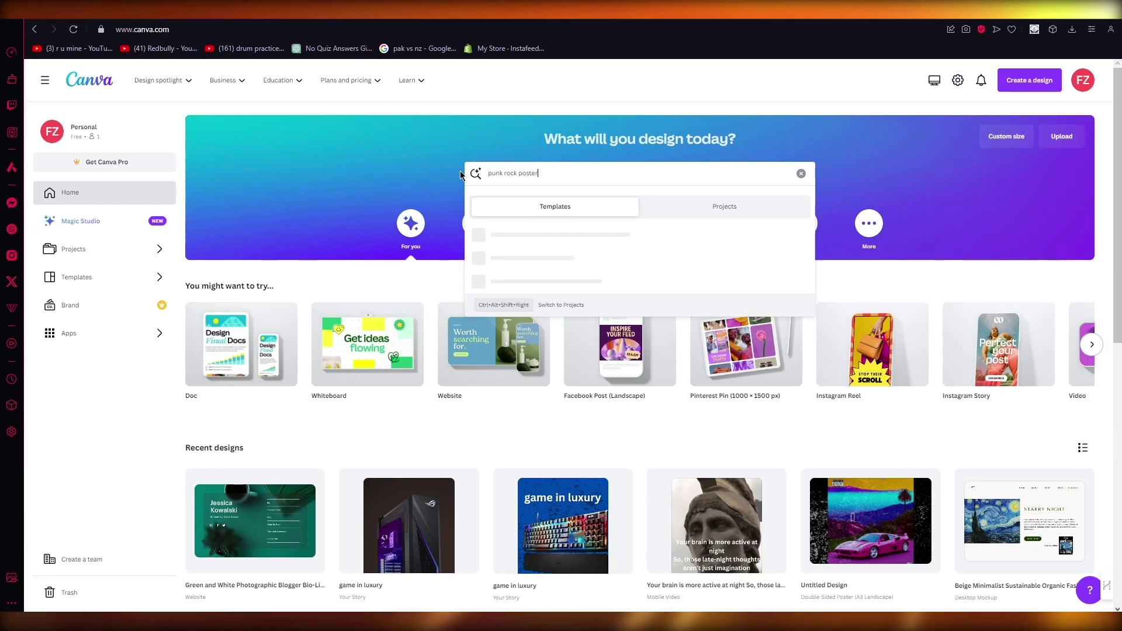
key(Return)
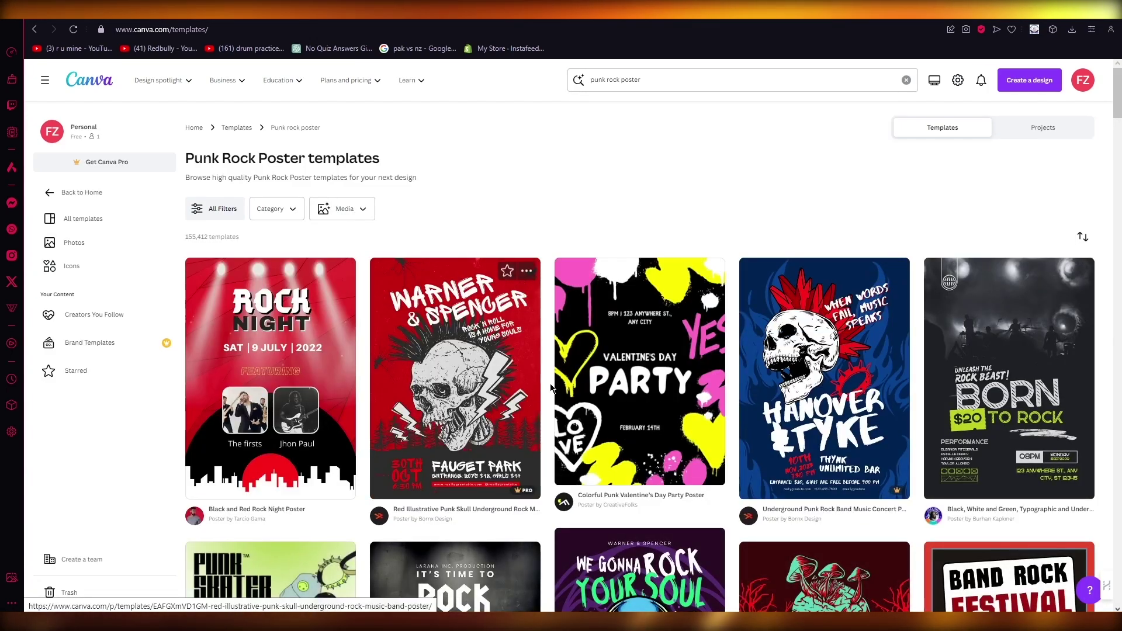
scroll(526, 368, down, 8)
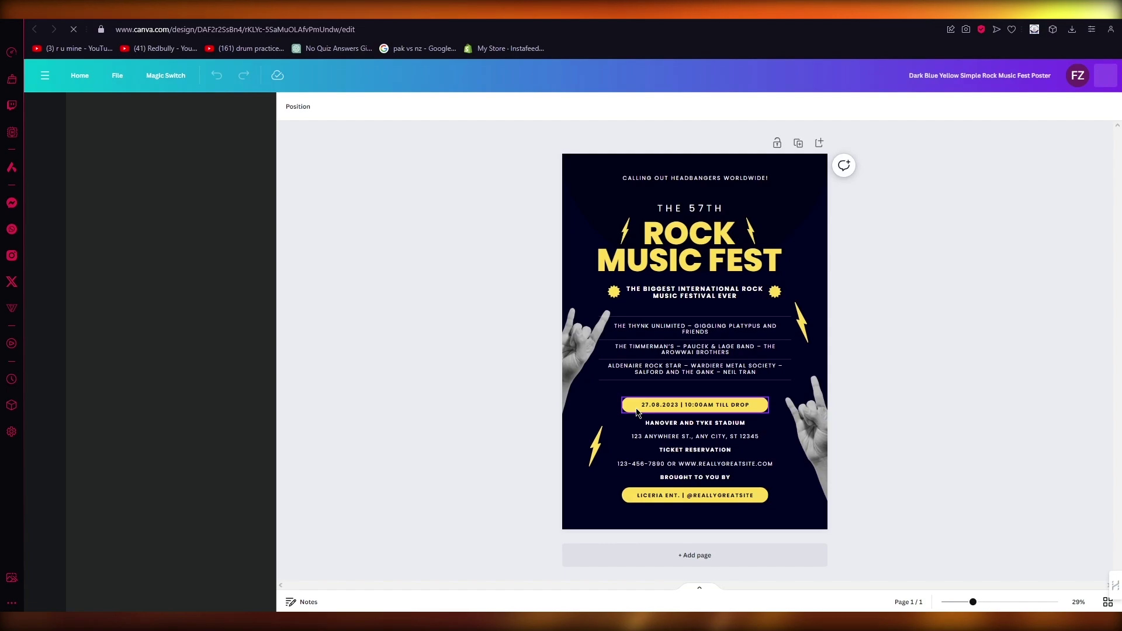
Select the lightning bolt and the CALLING OUT, ROCK MUSIC FEST and ALDENAIRE ROCK STAR texts, then deselect.
drag(489, 179, 903, 517)
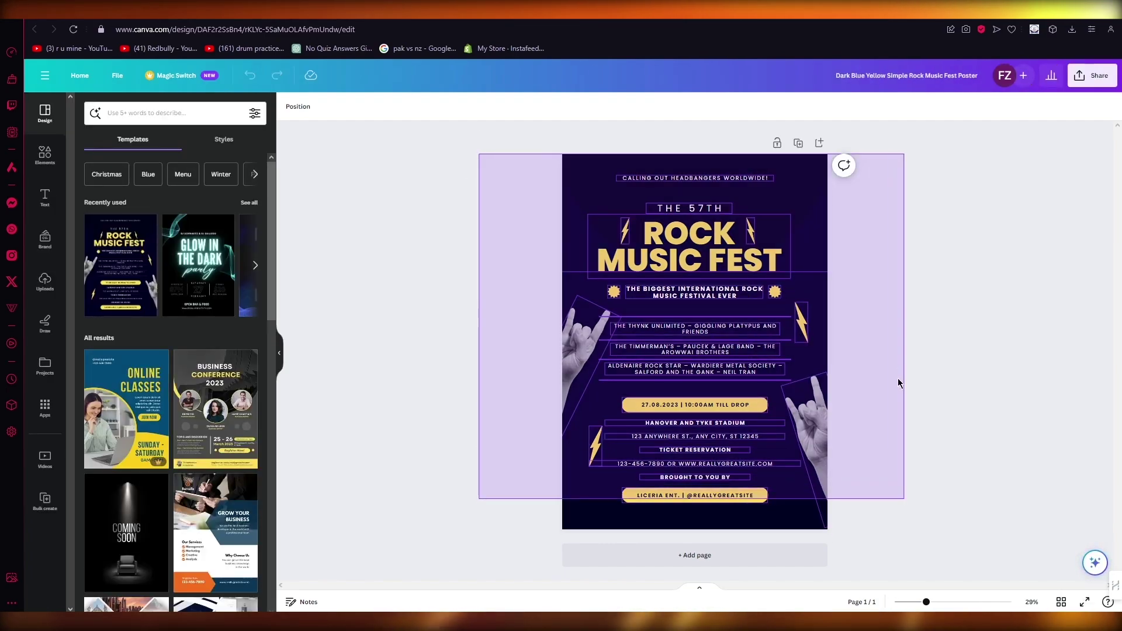
click(798, 310)
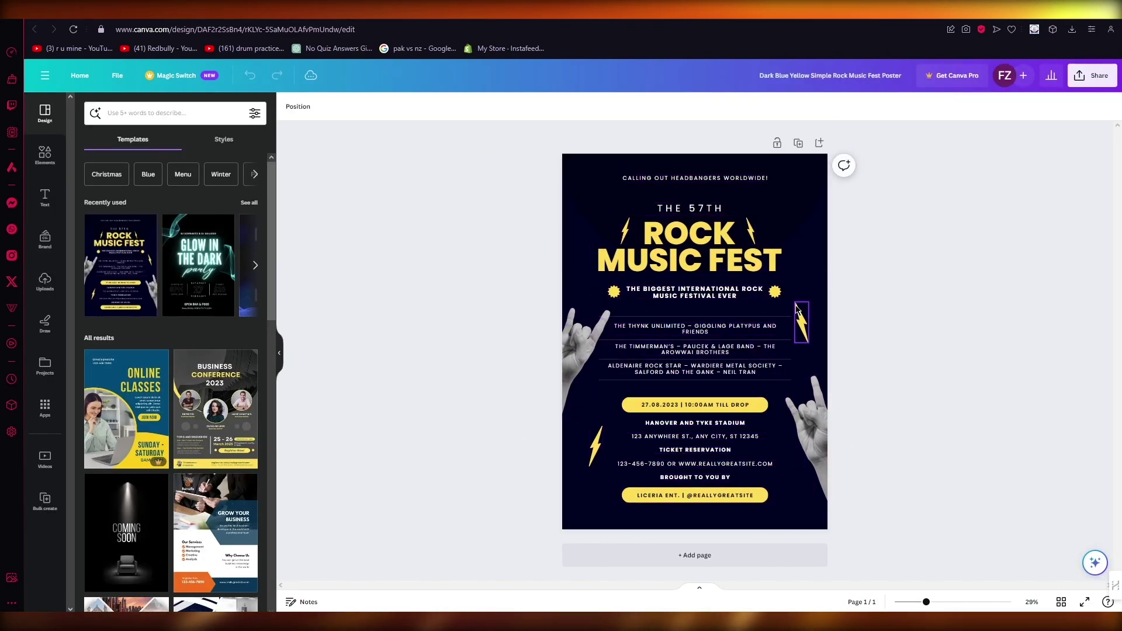
click(674, 180)
click(689, 245)
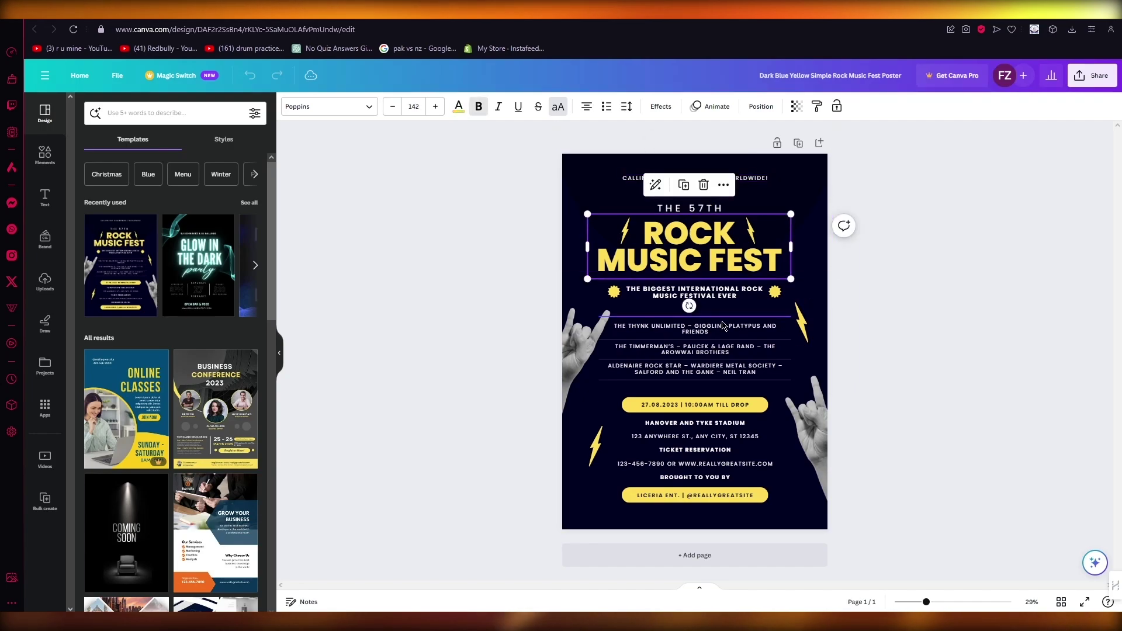
click(713, 372)
click(903, 316)
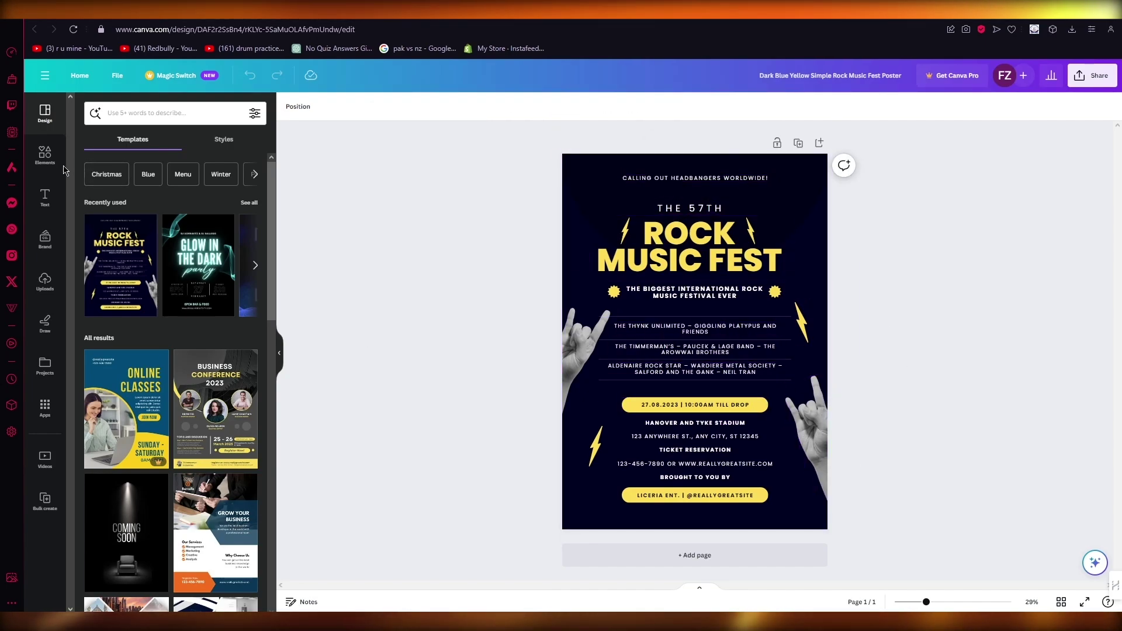
Browse Elements, select the left rock-hand image, then view the Text and Draw panels.
click(45, 156)
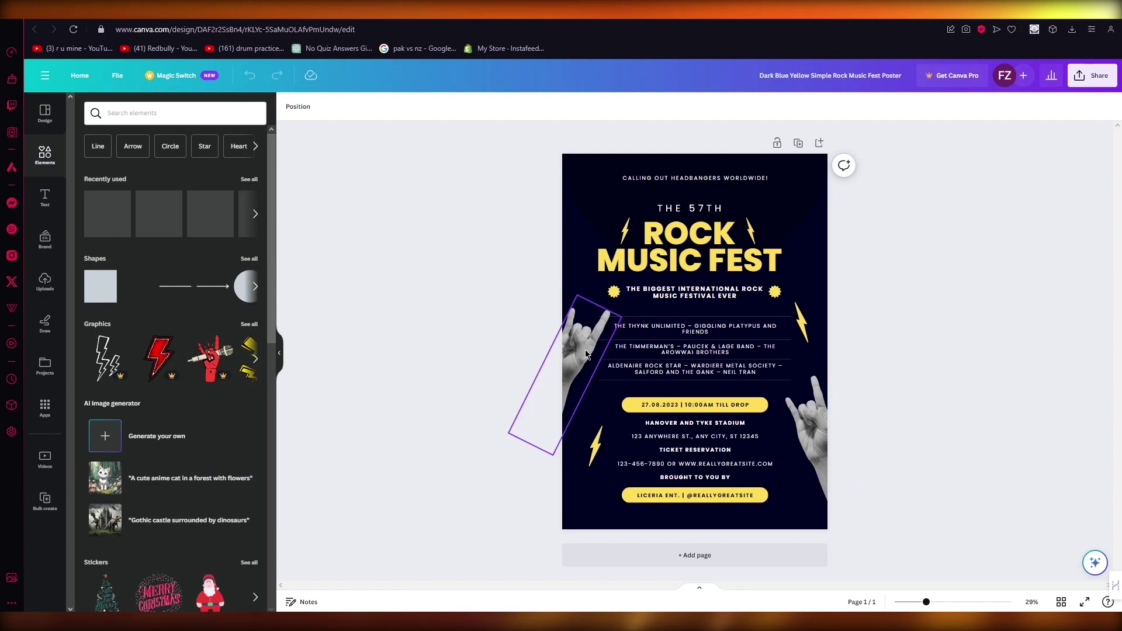
click(586, 353)
click(44, 198)
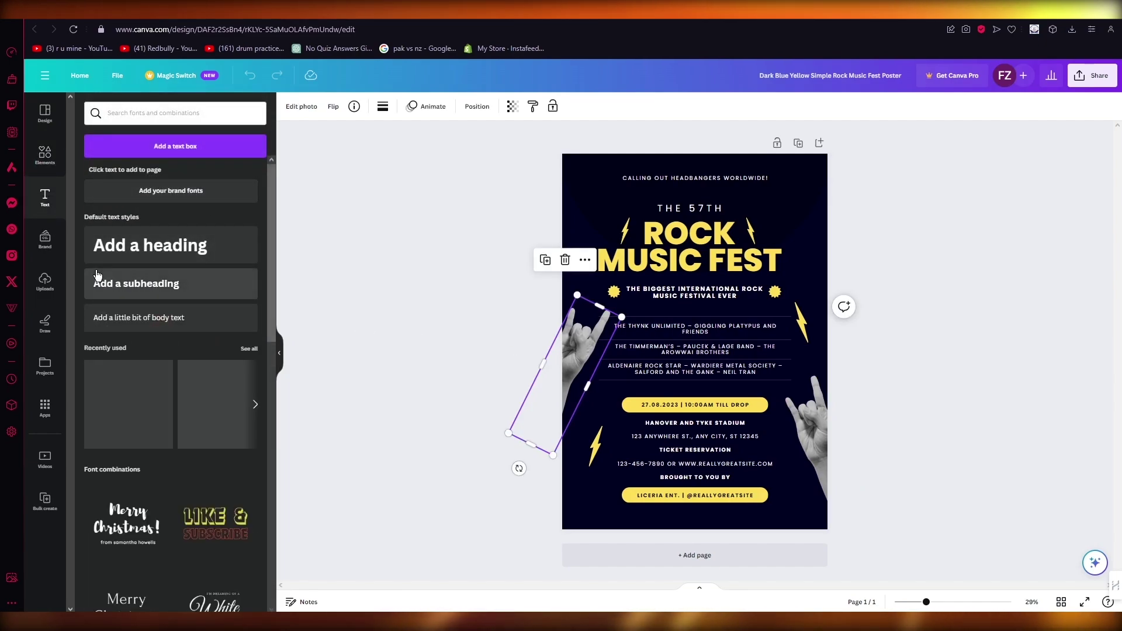
click(44, 325)
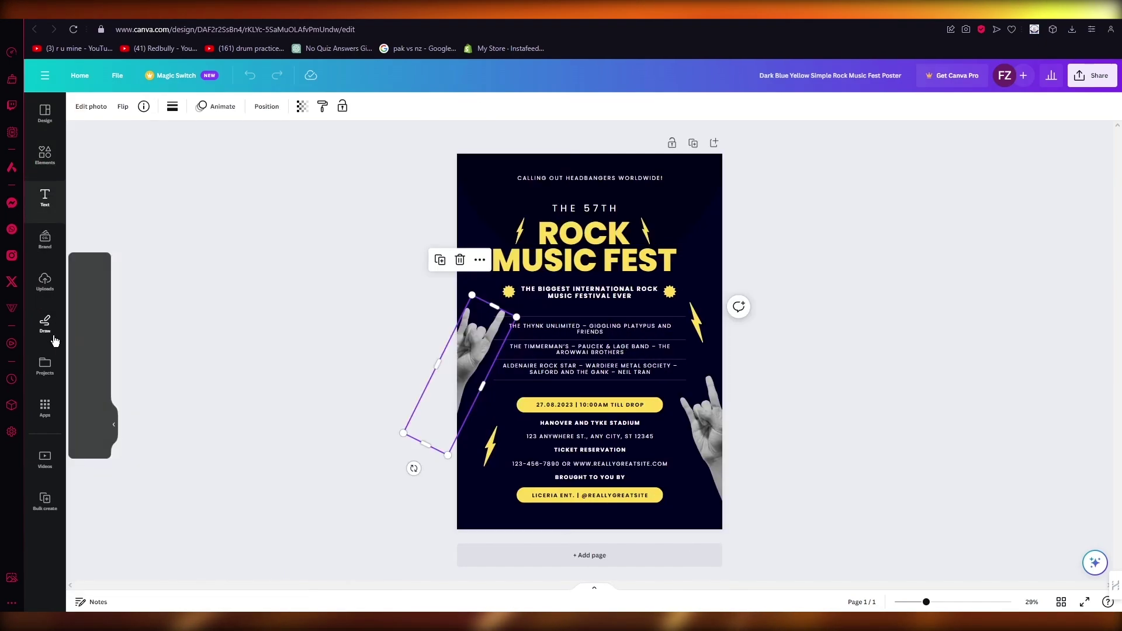